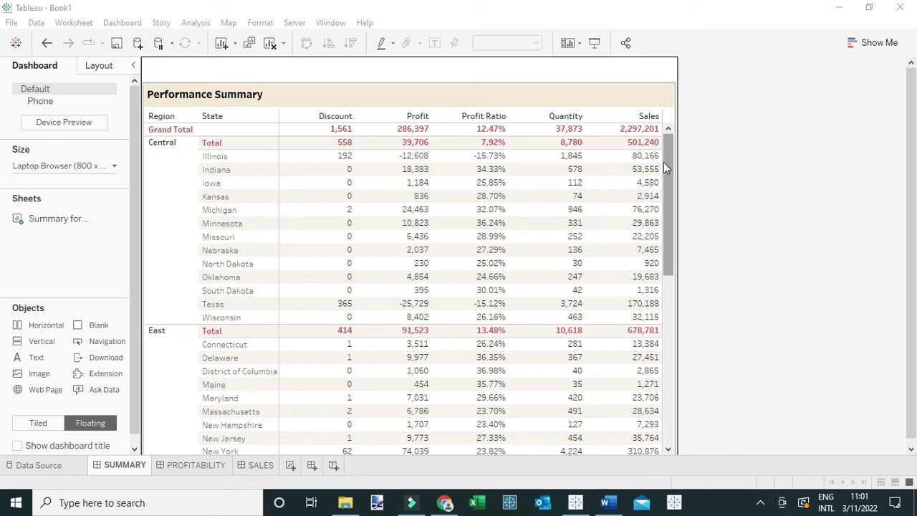
- Review the Profitability by State and SALES dashboards, then return to Performance Summary
mouse_move(304, 194)
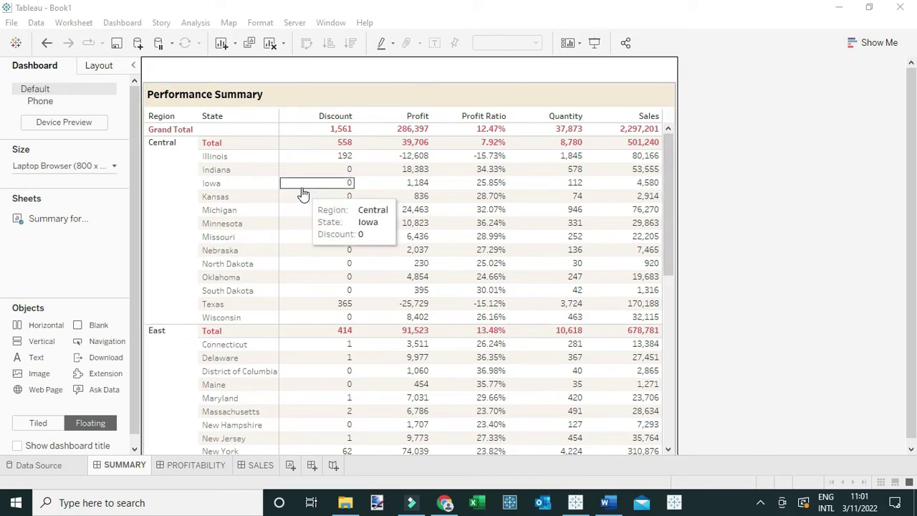
mouse_move(286, 315)
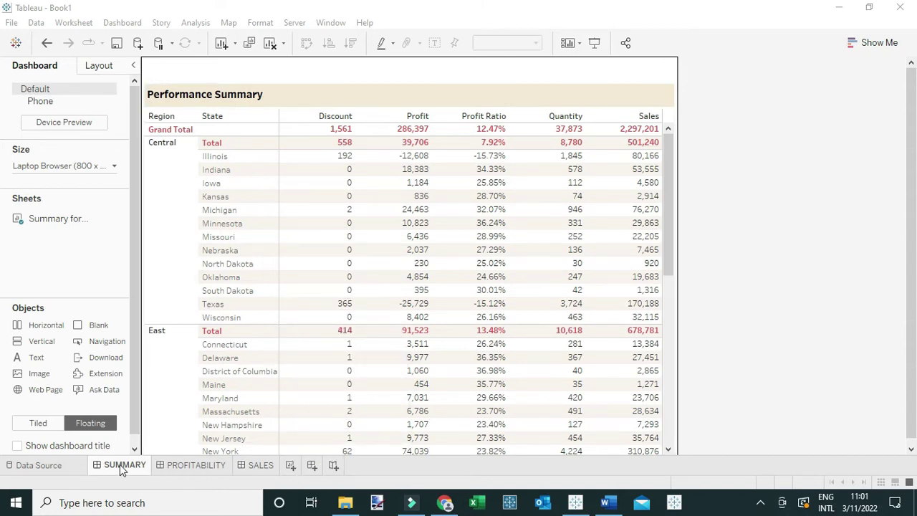
click(191, 467)
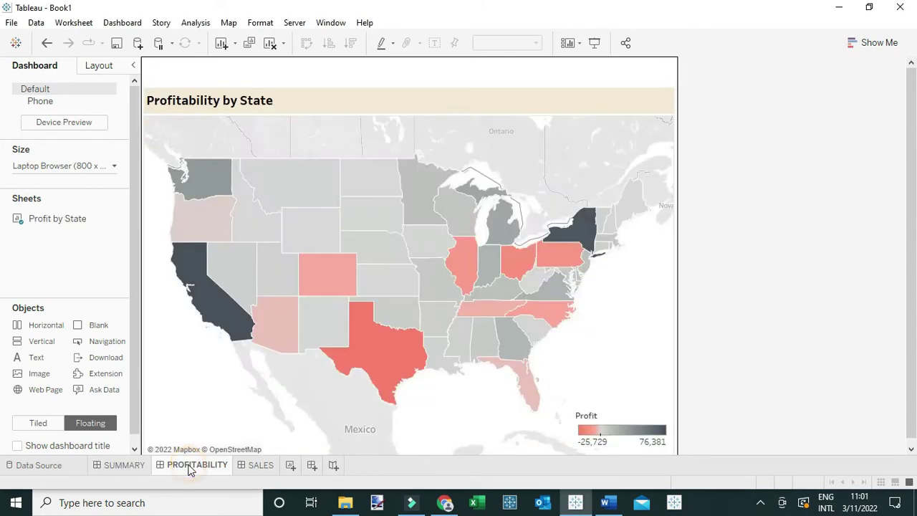
click(258, 465)
click(116, 466)
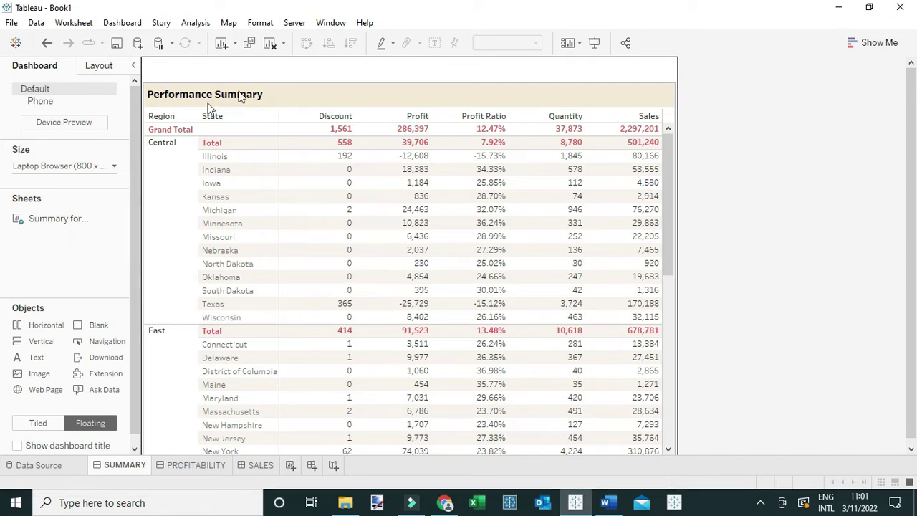
- Browse the Flaticon icon results in the browser, then return to the Tableau workbook
click(444, 503)
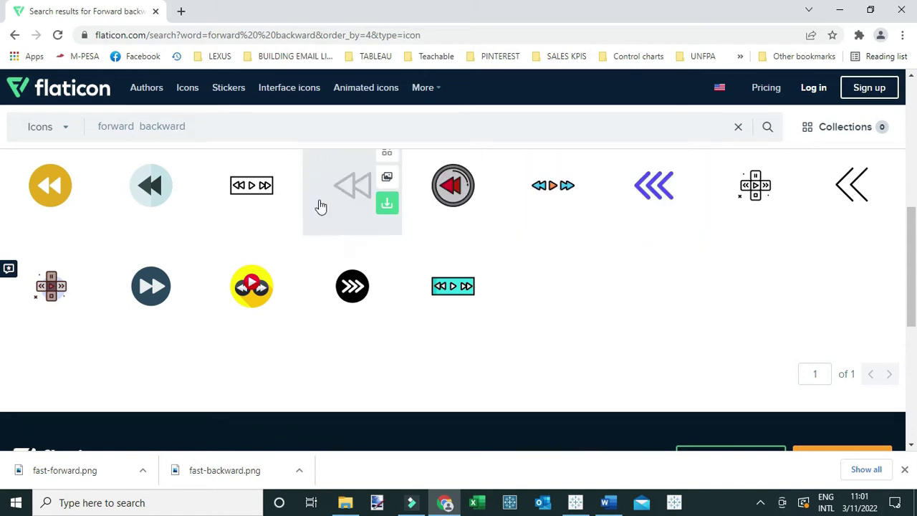
scroll(602, 290, up, 3)
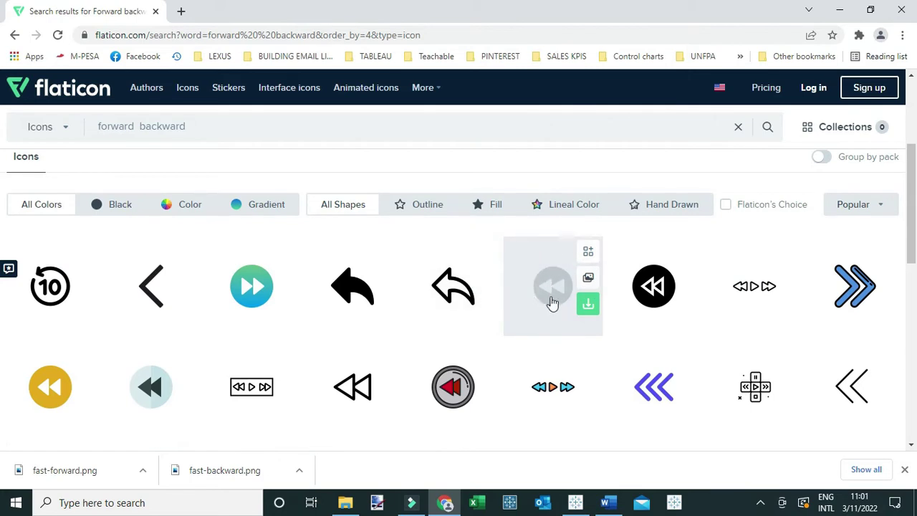
scroll(564, 301, down, 3)
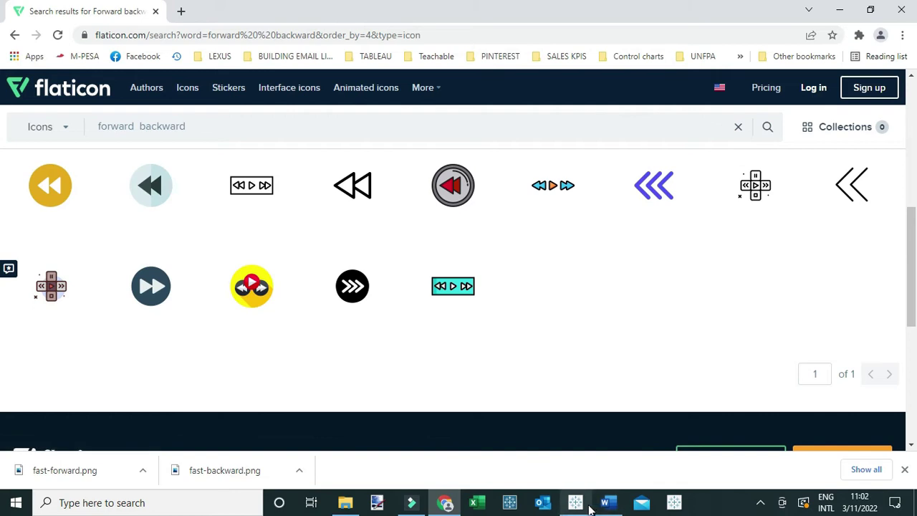
click(575, 503)
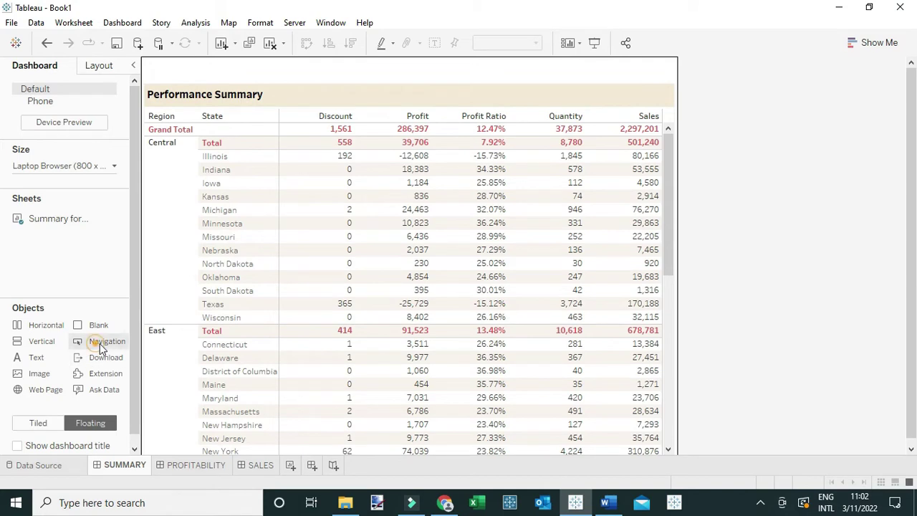
- Float a Navigation object over the SUMMARY table and open its Edit Button settings
drag(100, 343, 263, 200)
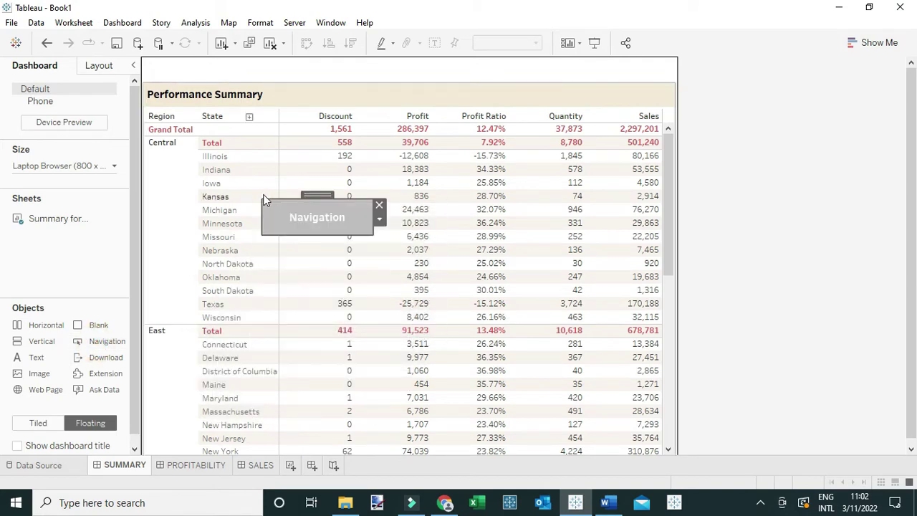
click(380, 219)
click(403, 239)
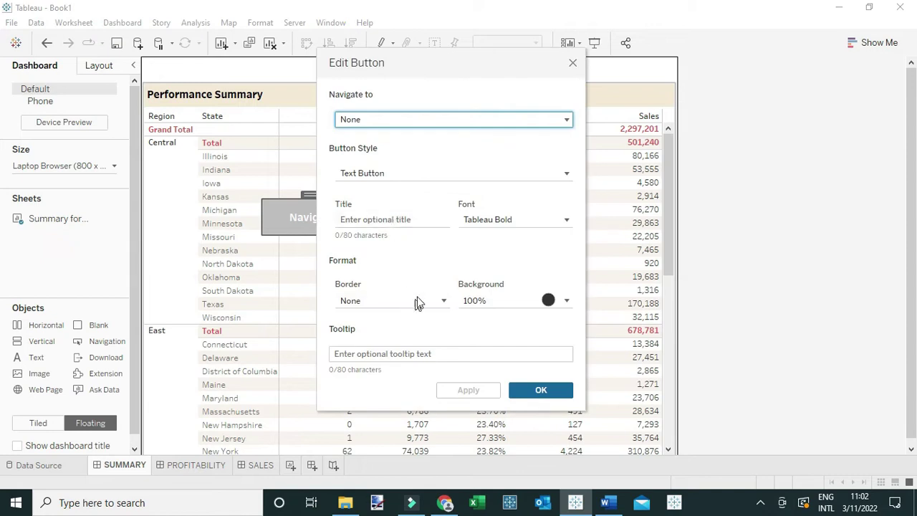
- Link the button to PROFITABILITY as an Image Button using fast-forward.png
click(377, 121)
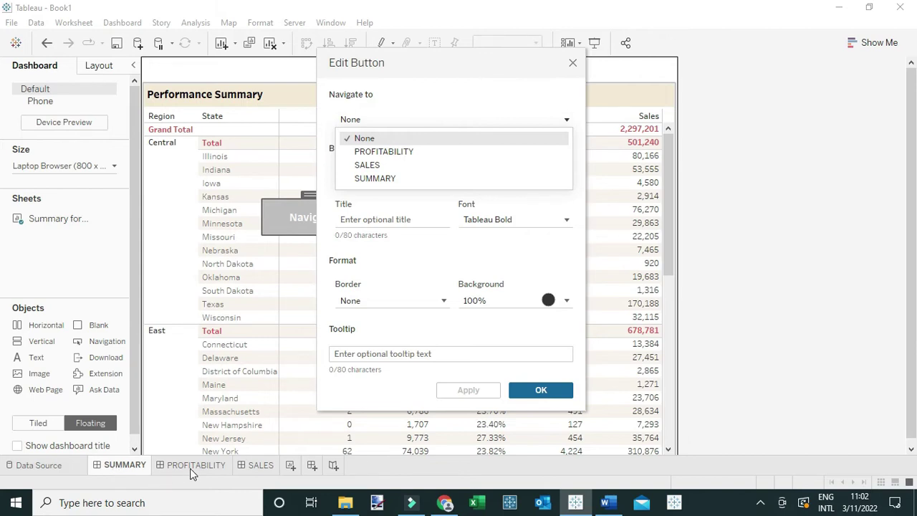
click(382, 152)
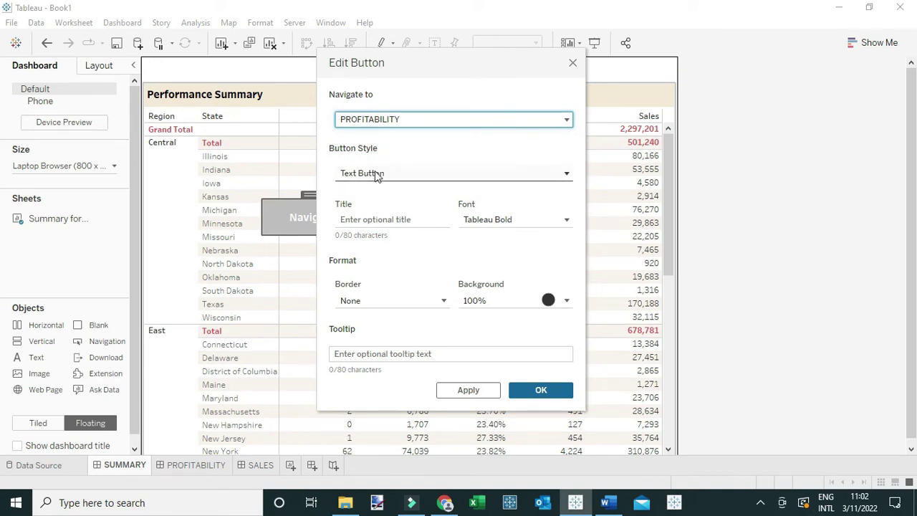
click(380, 176)
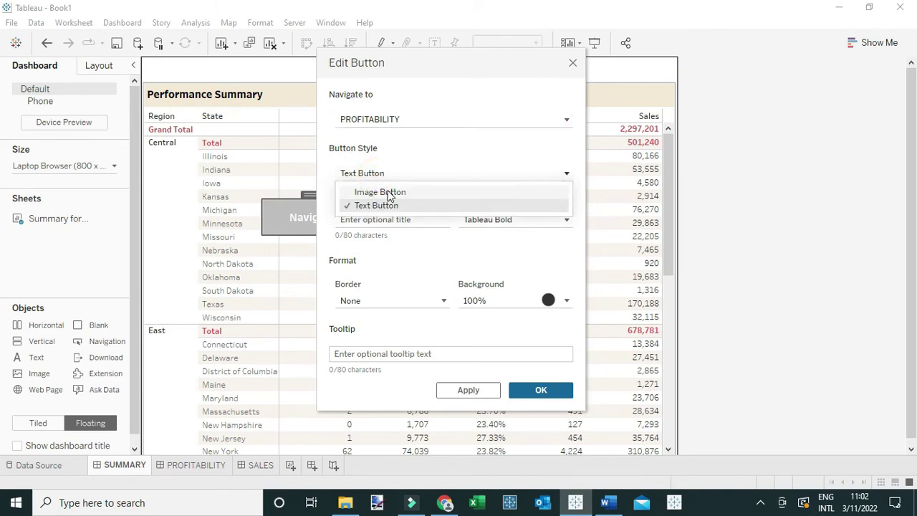
click(388, 192)
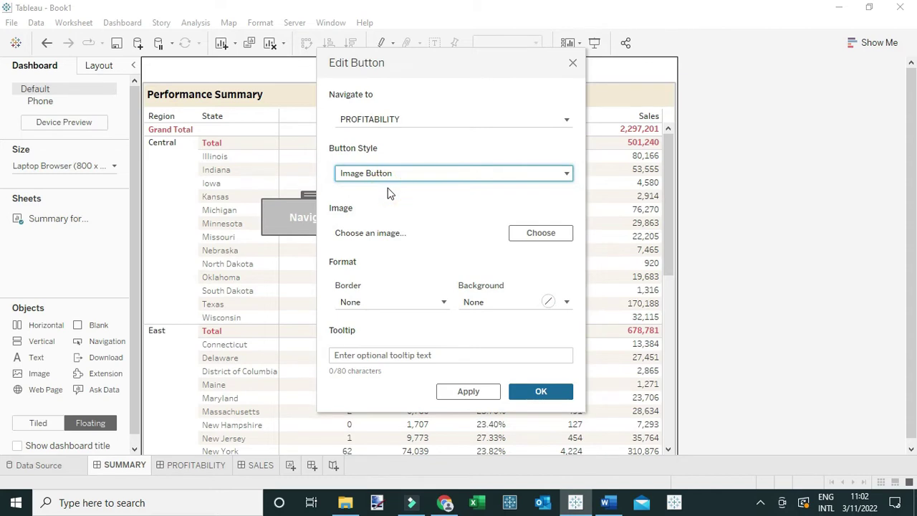
click(533, 233)
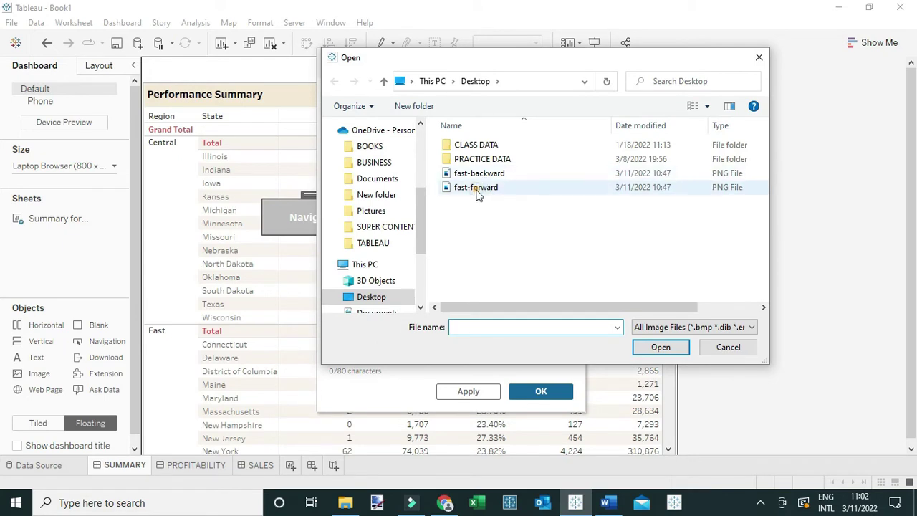
click(477, 188)
click(659, 348)
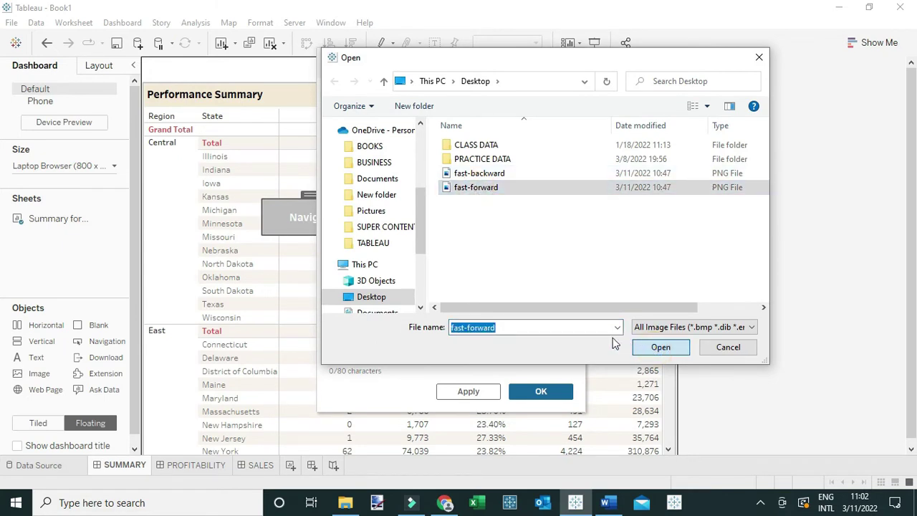
click(531, 388)
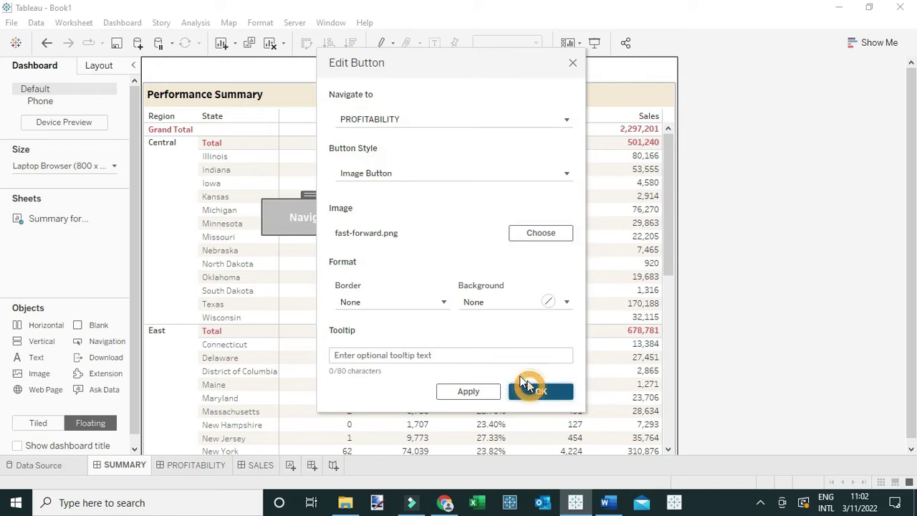
- Resize the fast-forward button small and float it top-left above the Performance Summary title
drag(374, 235, 288, 220)
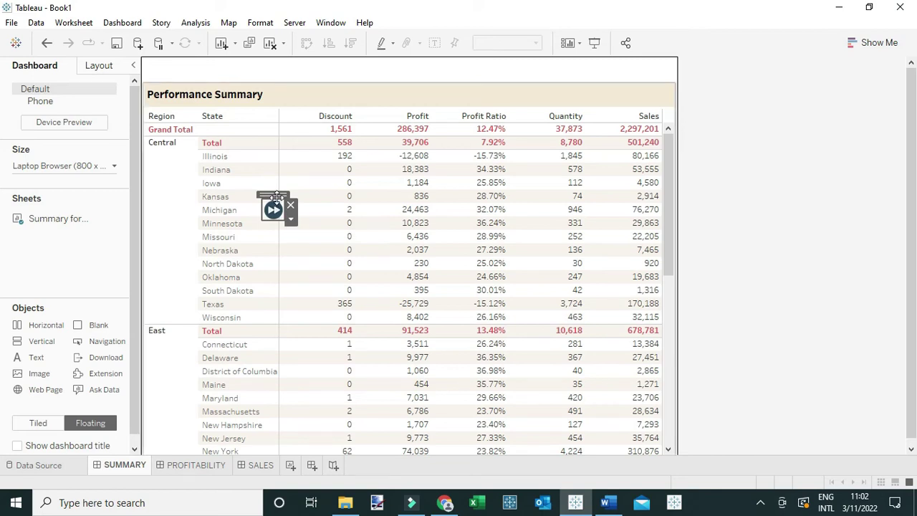
drag(276, 198, 188, 68)
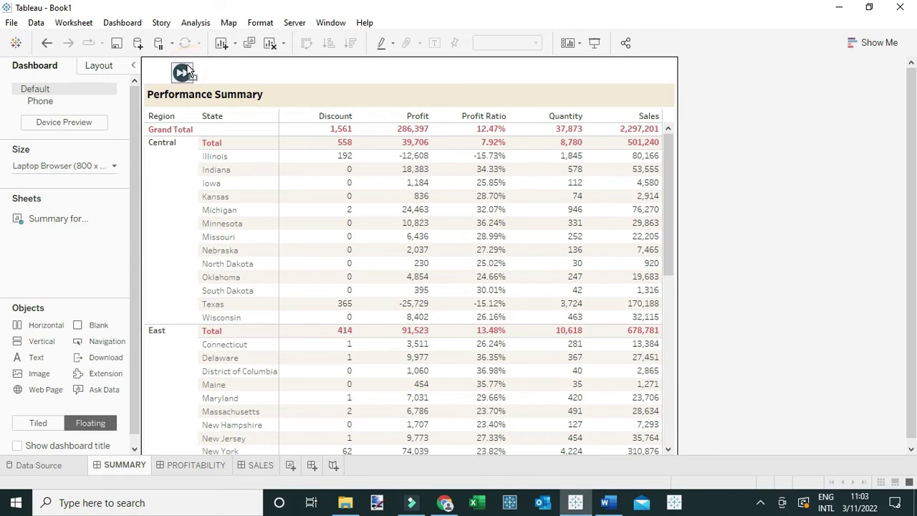
click(242, 77)
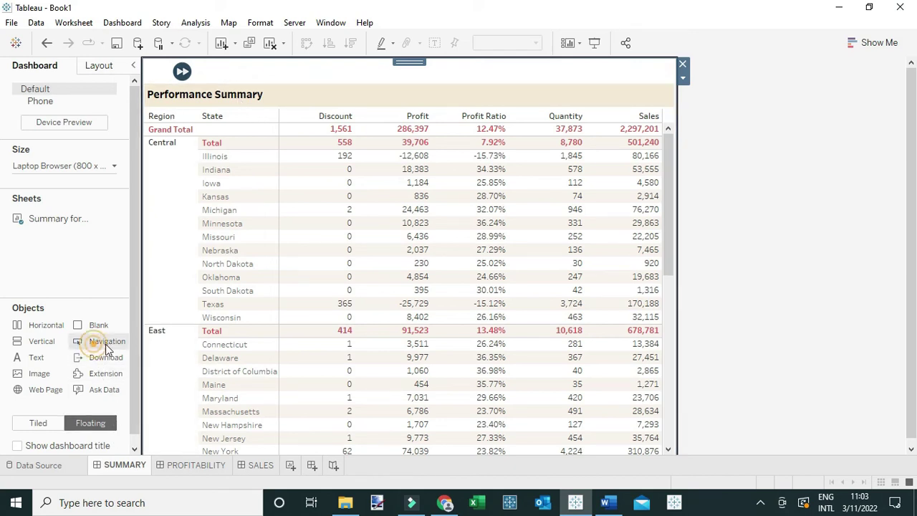
- Add a second Navigation button to the Summary dashboard and open its Edit Button settings
drag(106, 349, 380, 221)
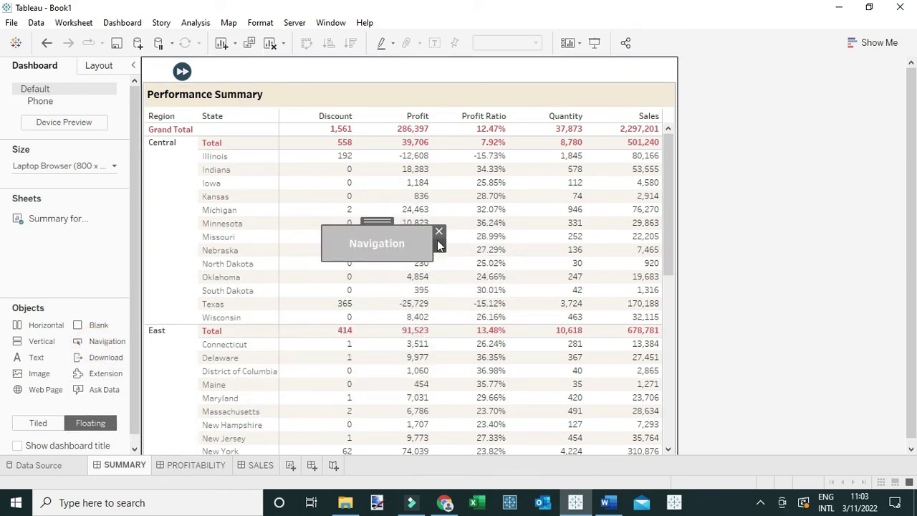
click(438, 245)
click(461, 262)
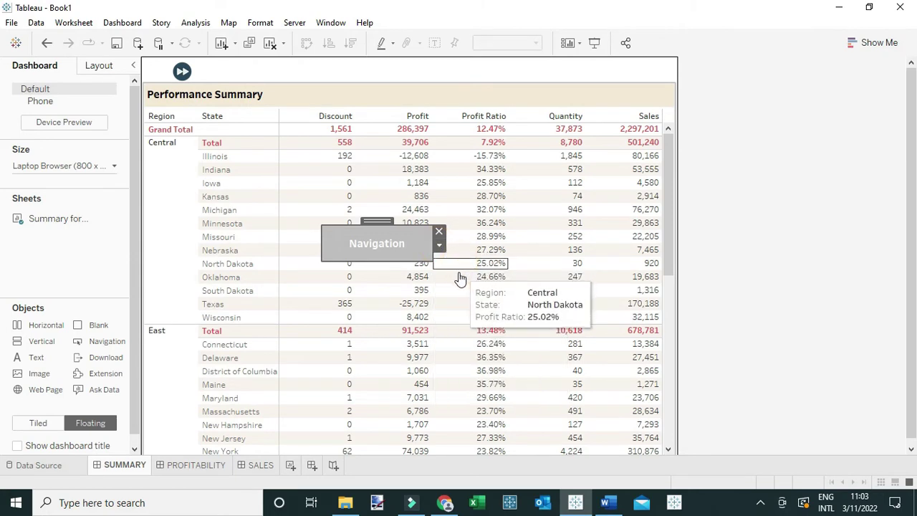
double_click(435, 248)
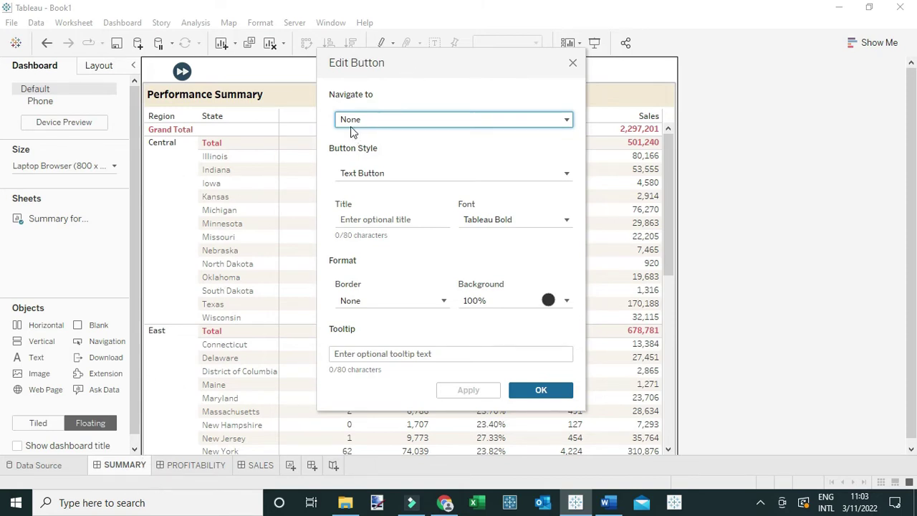
- Make it an Image Button using fast-backward.png
click(387, 177)
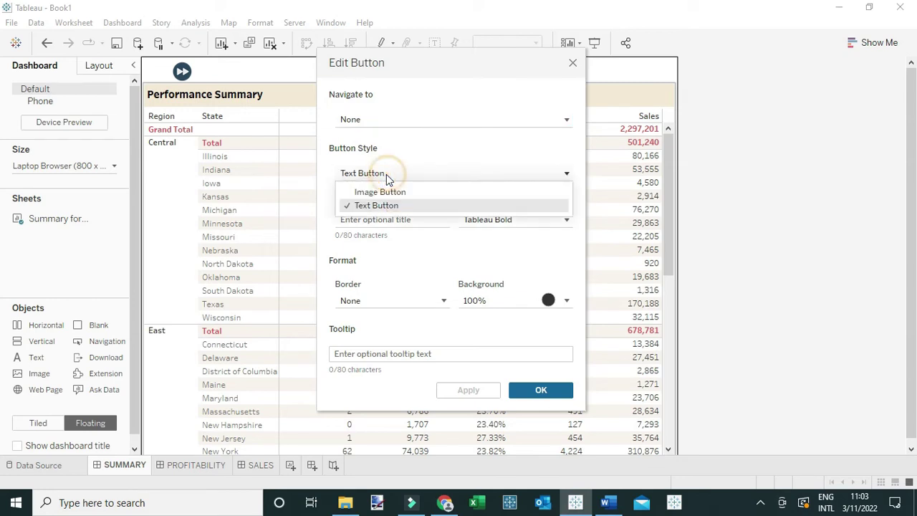
click(382, 192)
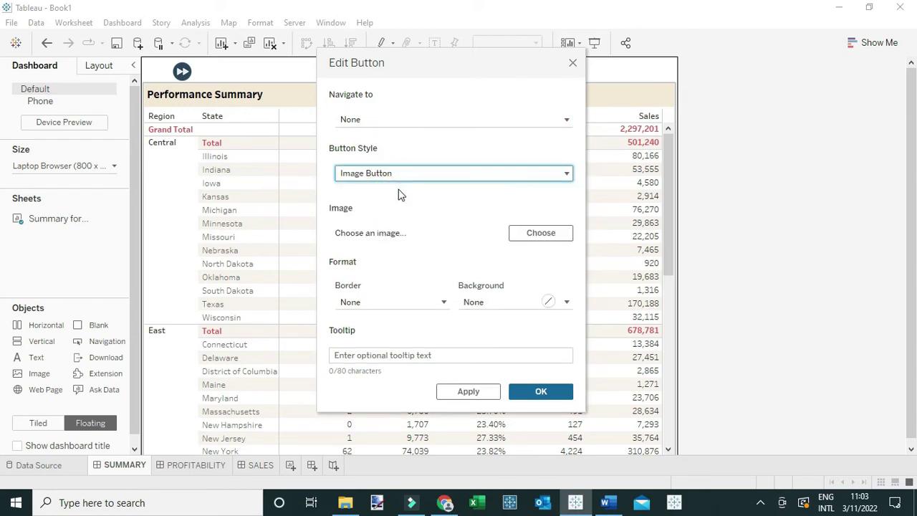
click(532, 231)
click(465, 175)
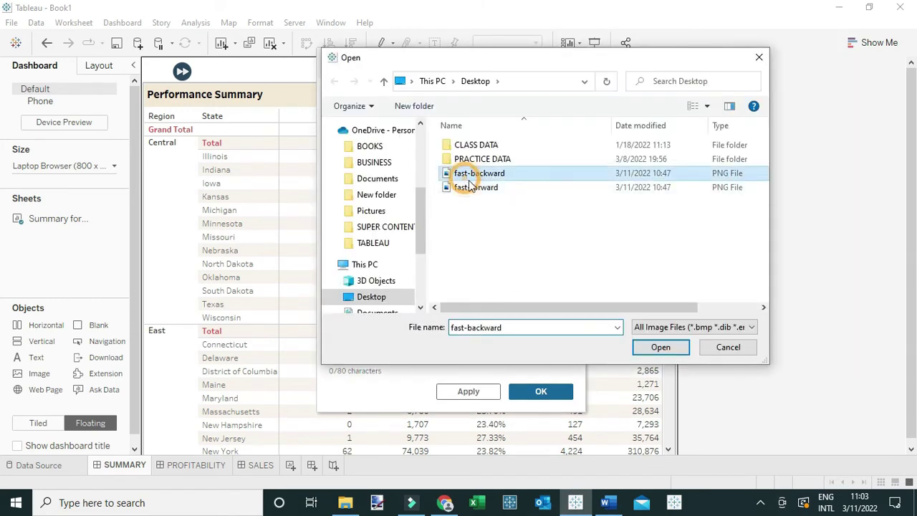
click(661, 347)
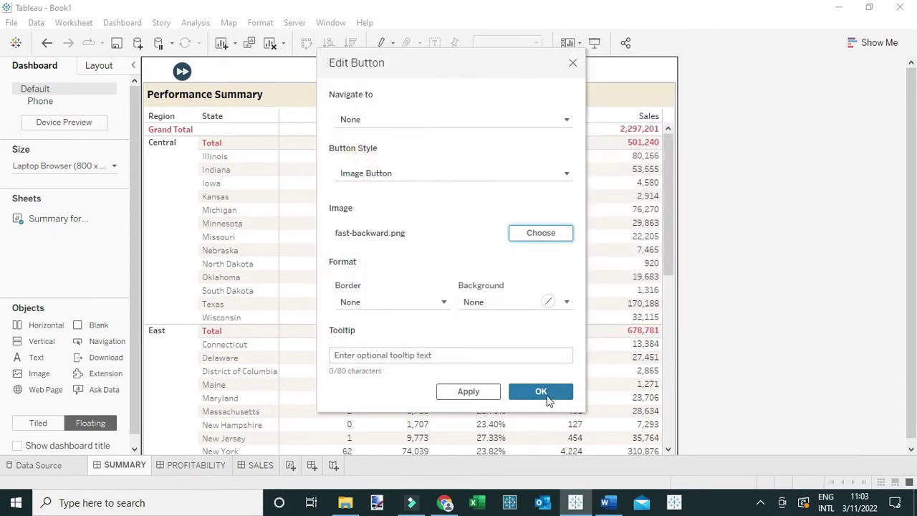
click(543, 393)
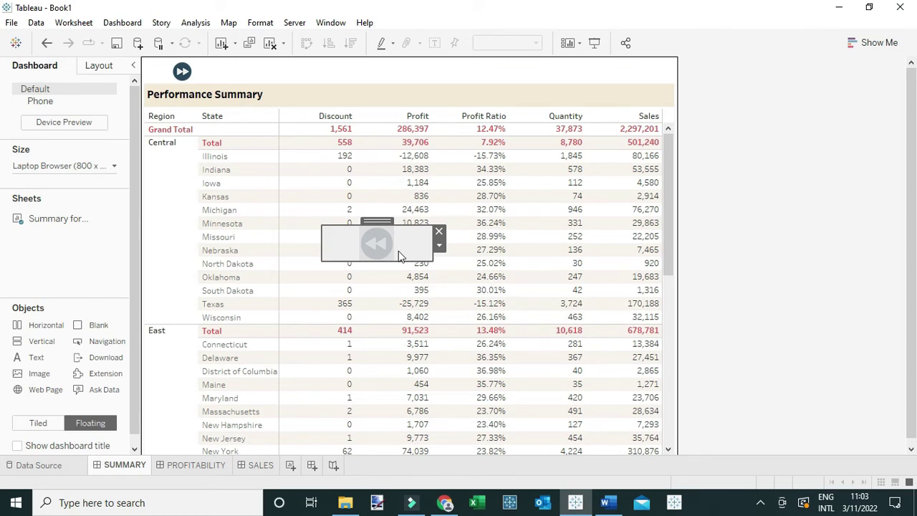
- Shrink the rewind button to a small square and place it left of the fast-forward button
click(383, 265)
drag(383, 265, 348, 256)
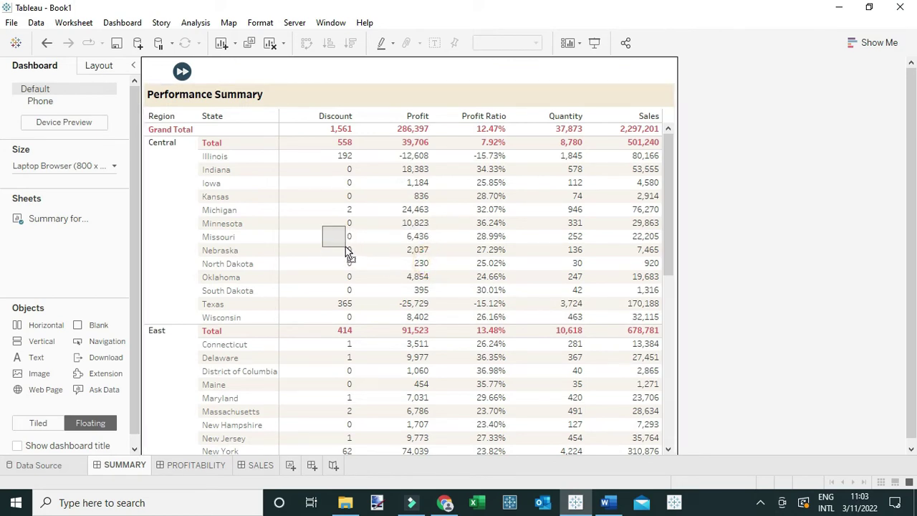
drag(337, 223, 160, 66)
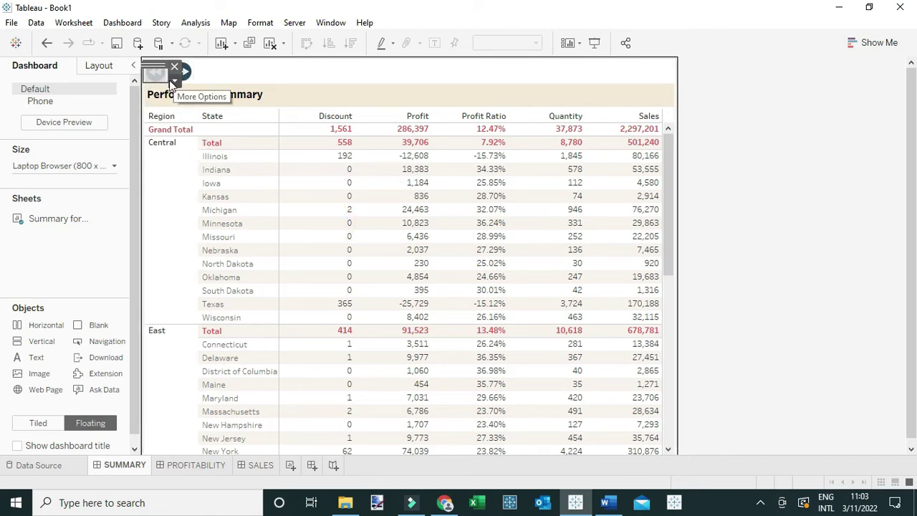
click(164, 81)
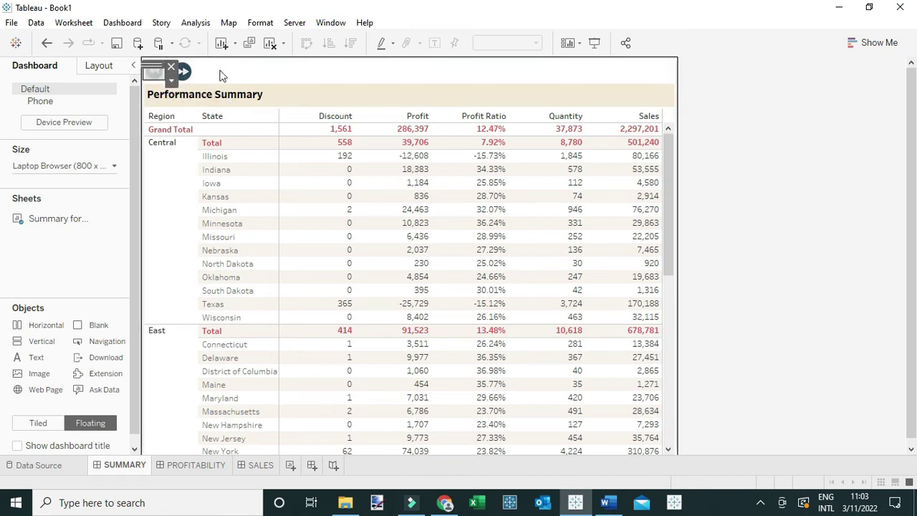
click(154, 74)
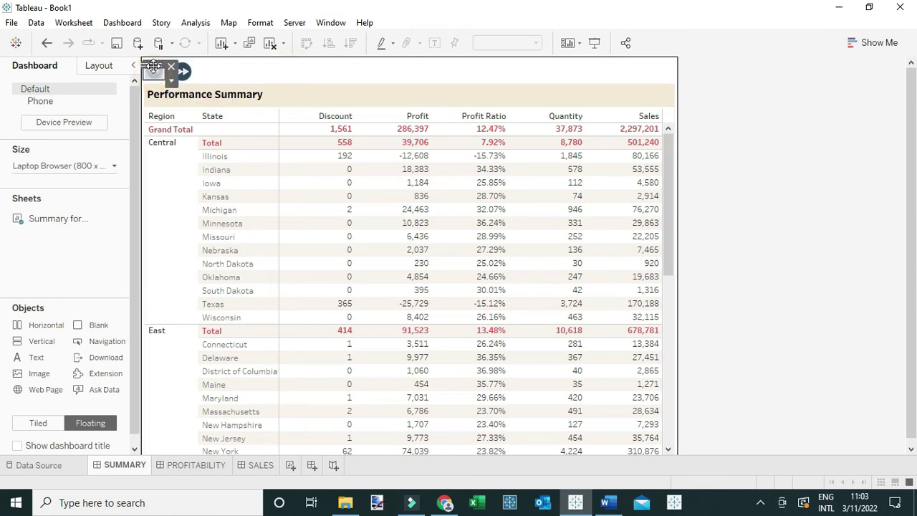
click(288, 72)
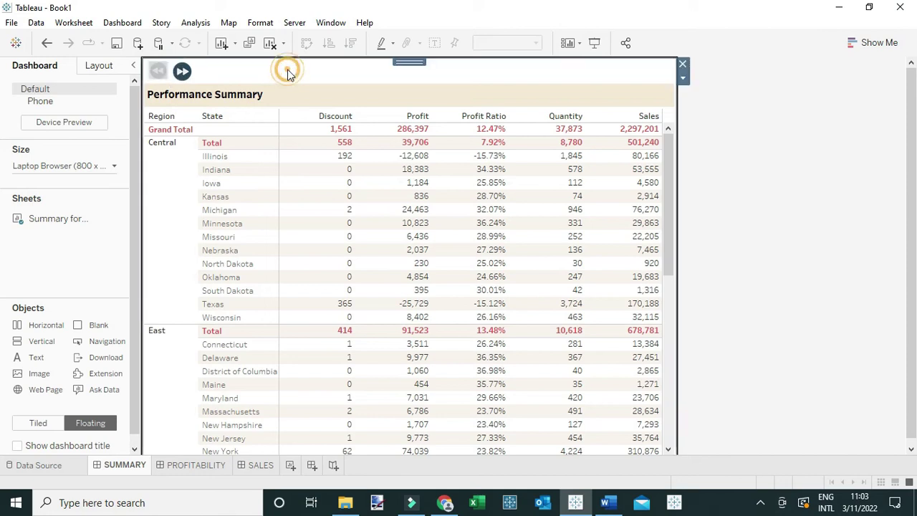
click(159, 75)
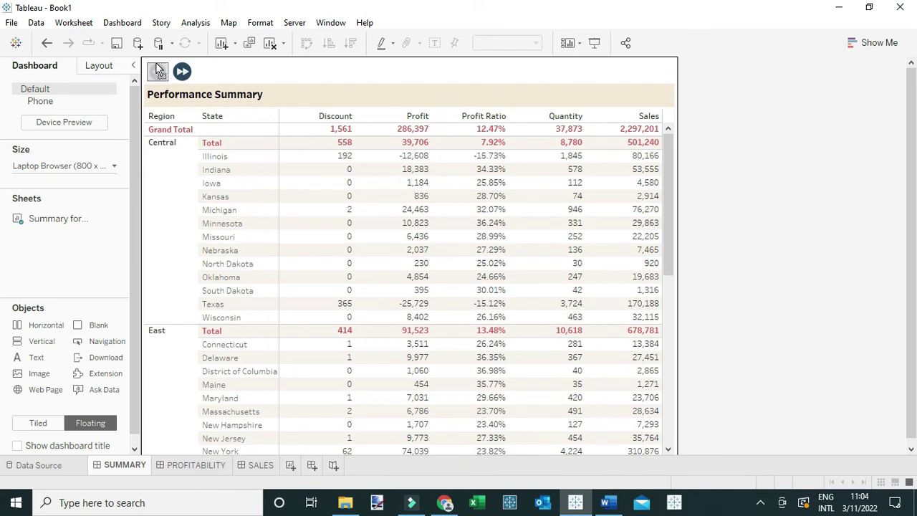
click(260, 72)
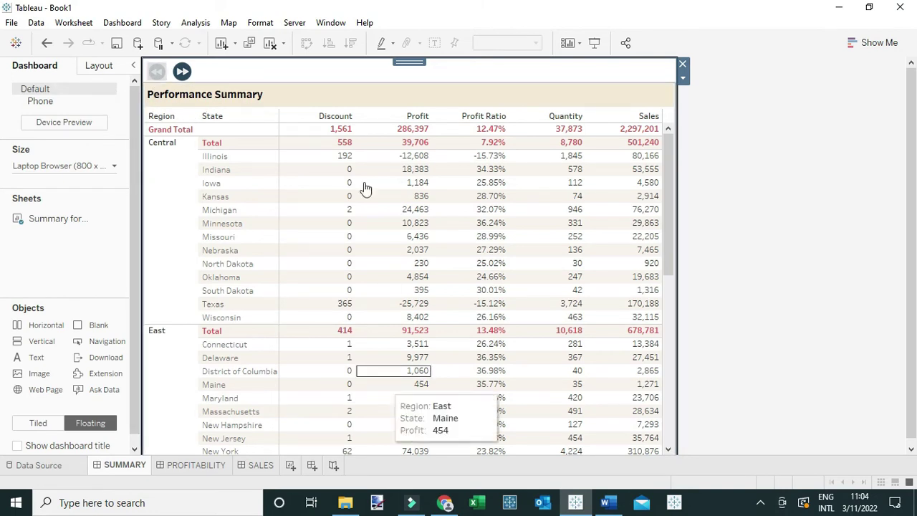
- Copy the rewind button from the SUMMARY dashboard
click(158, 80)
click(174, 82)
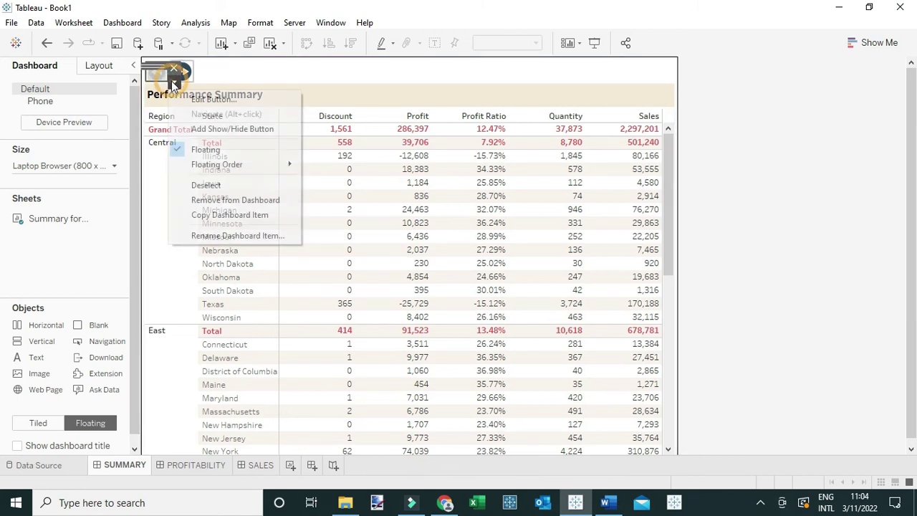
click(228, 215)
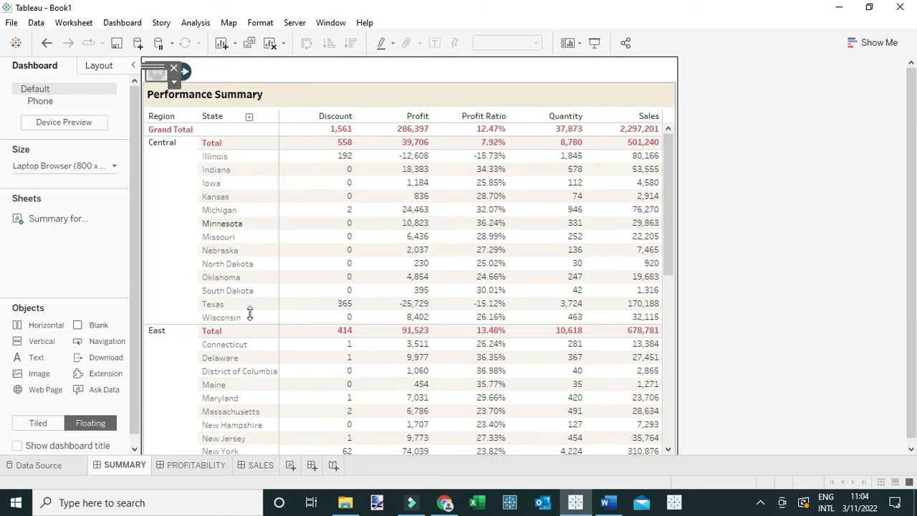
- Paste the rewind button top-left on PROFITABILITY and SALES, then return to SUMMARY
click(182, 465)
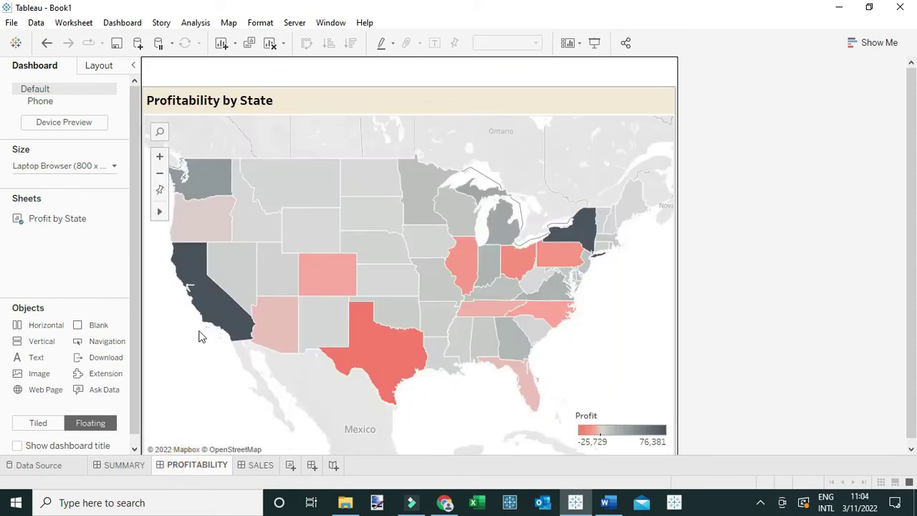
click(172, 80)
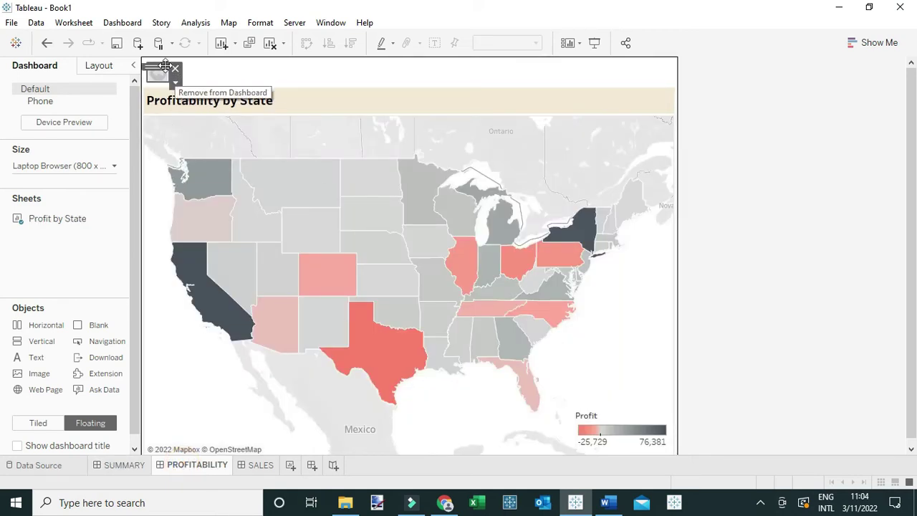
click(225, 76)
click(261, 465)
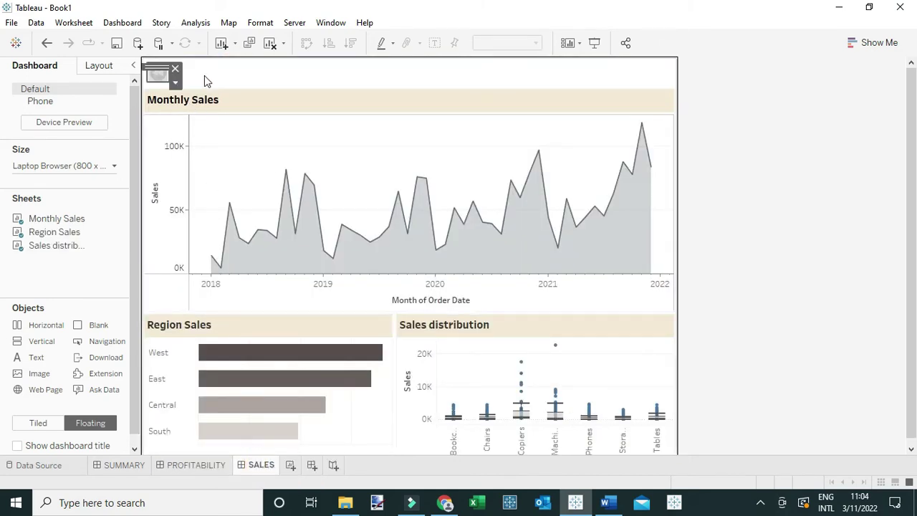
click(222, 82)
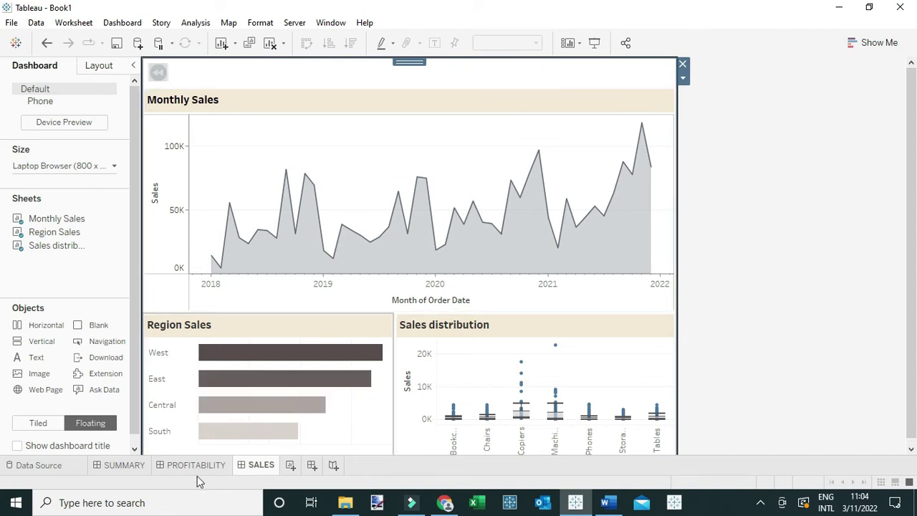
click(126, 469)
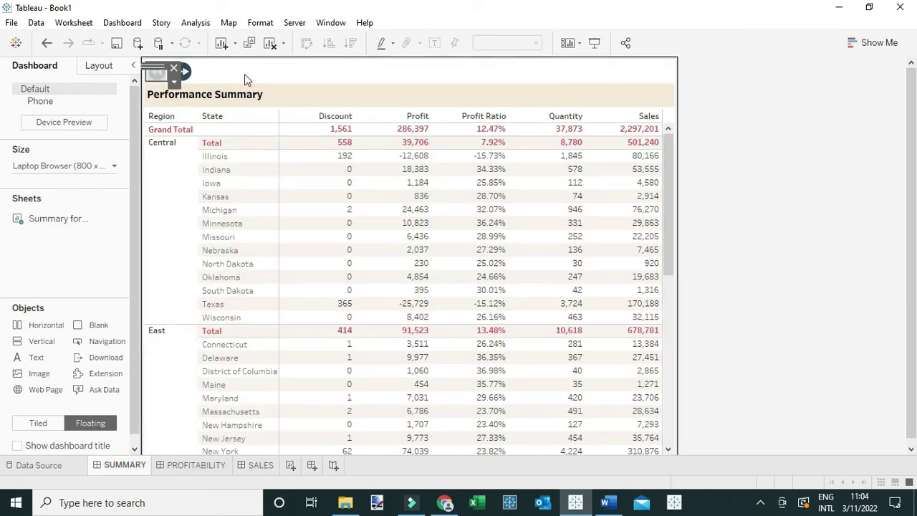
- Copy the fast-forward button from the SUMMARY dashboard
click(182, 72)
click(199, 81)
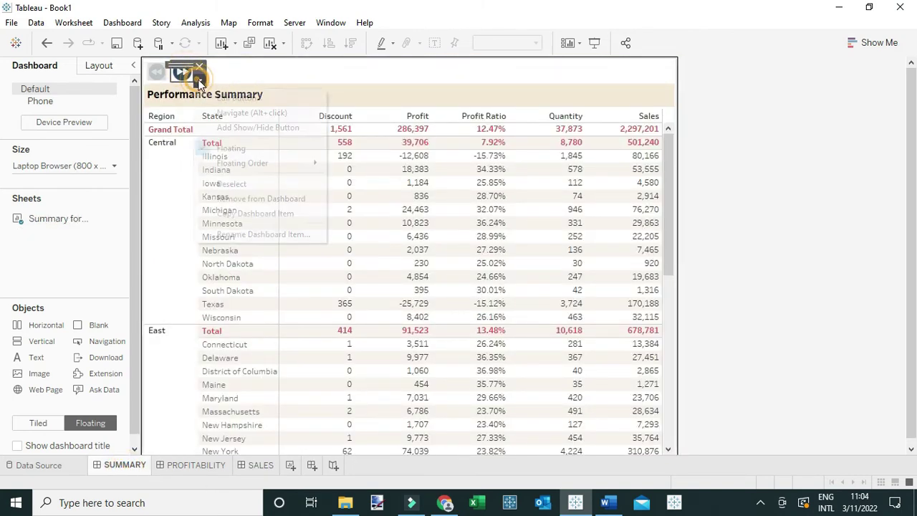
click(256, 214)
- Paste the forward button right of the rewind button on PROFITABILITY and SALES
click(195, 467)
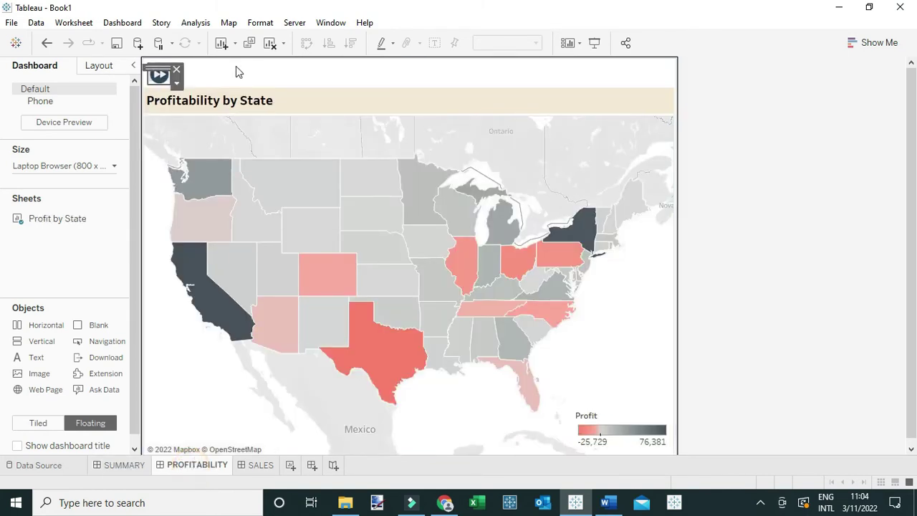
drag(162, 73, 197, 76)
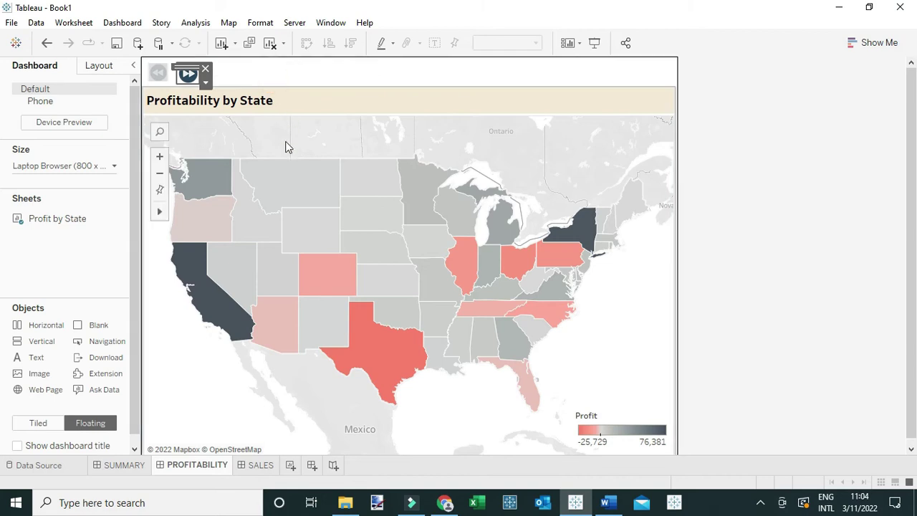
click(258, 465)
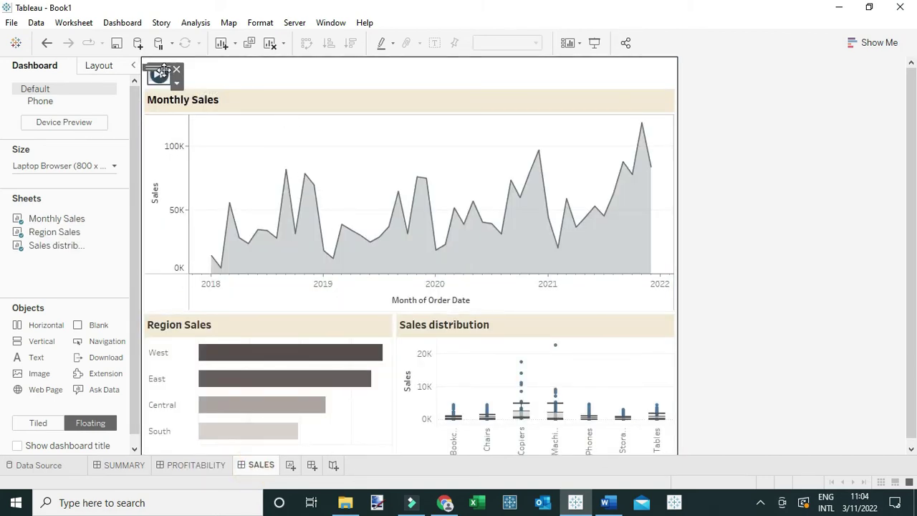
click(160, 72)
click(187, 75)
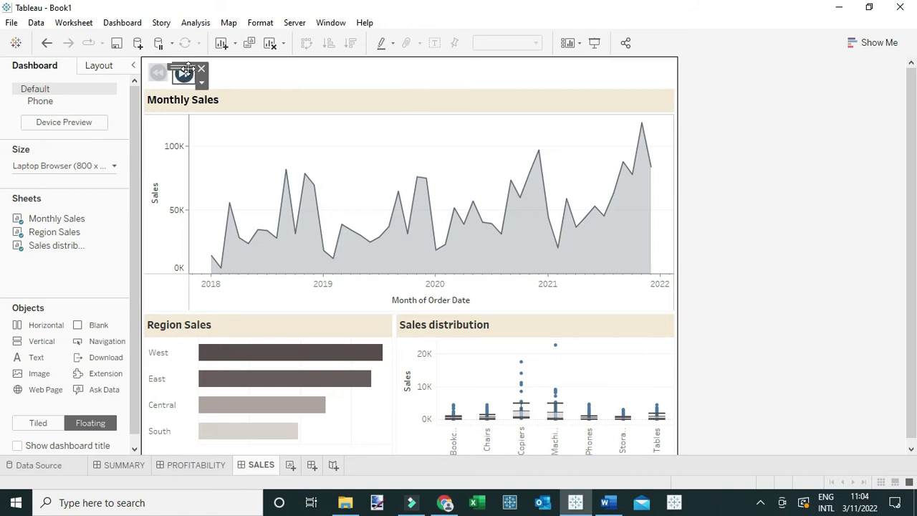
click(180, 467)
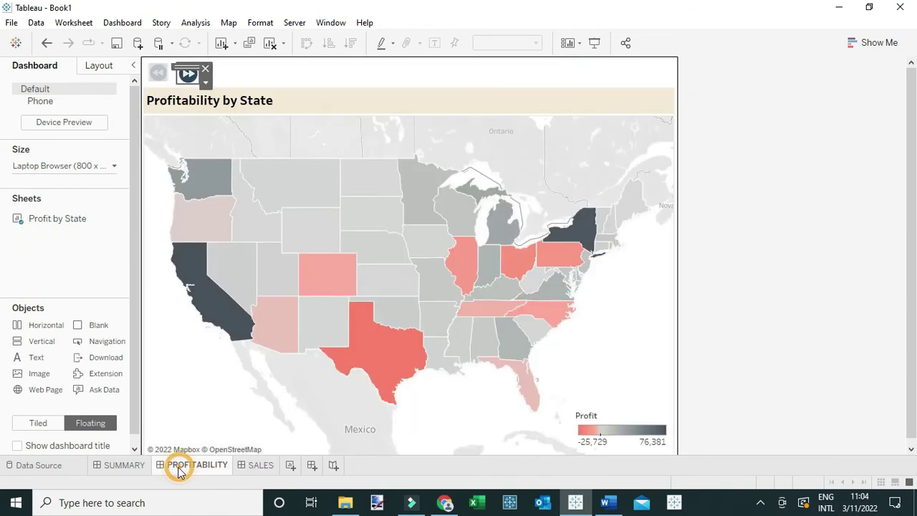
click(244, 76)
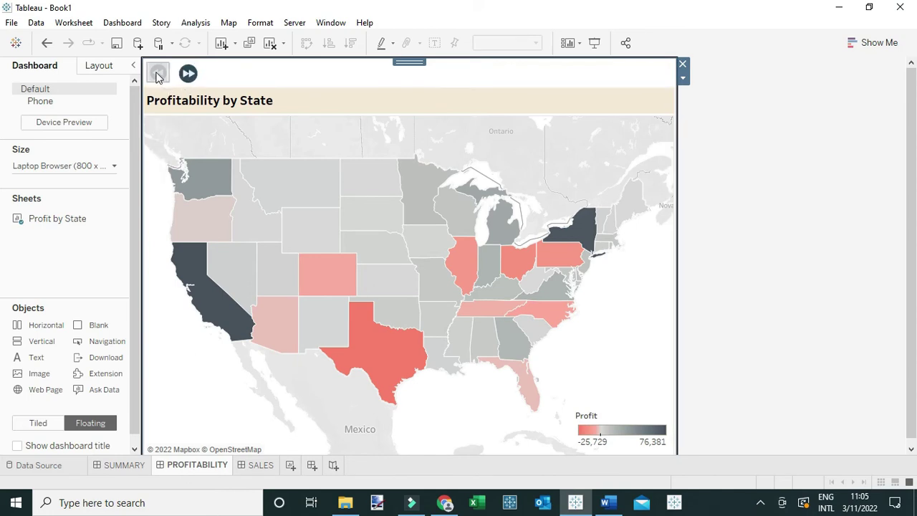
- Link the Profitability dashboard's backward button to SUMMARY
click(158, 77)
click(175, 83)
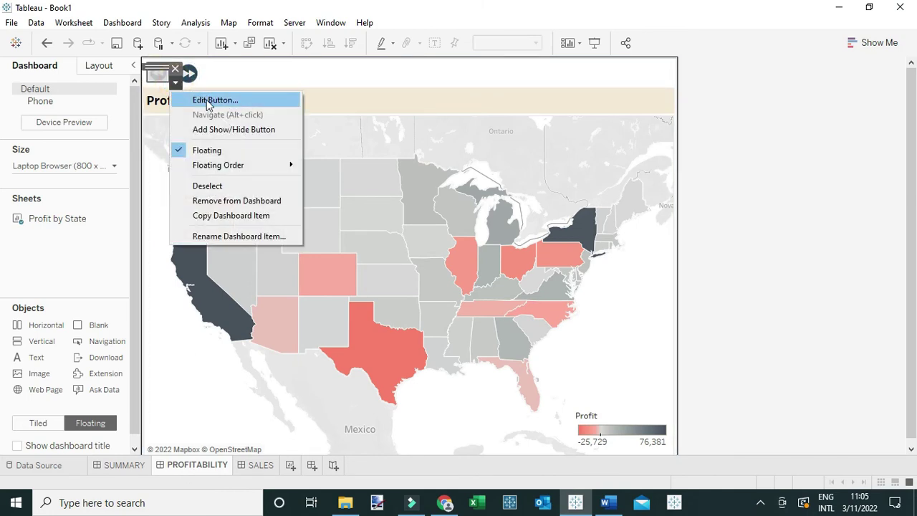
click(210, 103)
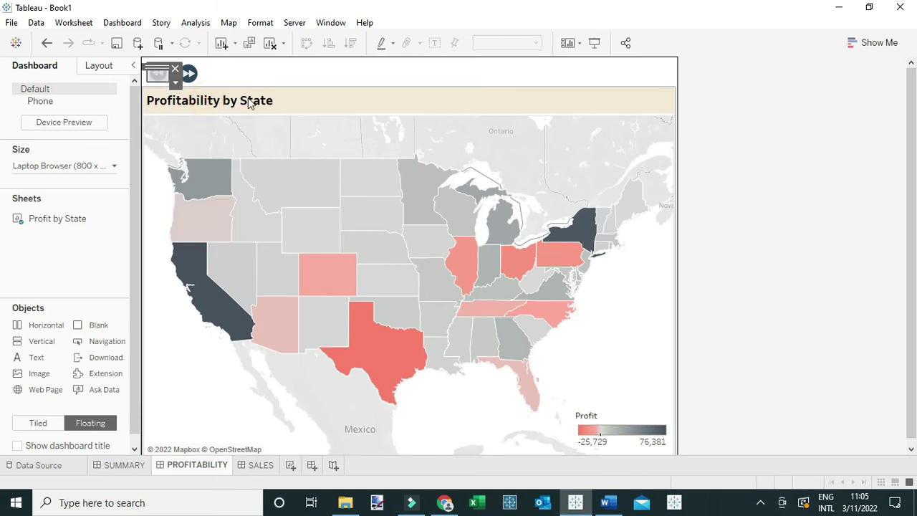
click(390, 120)
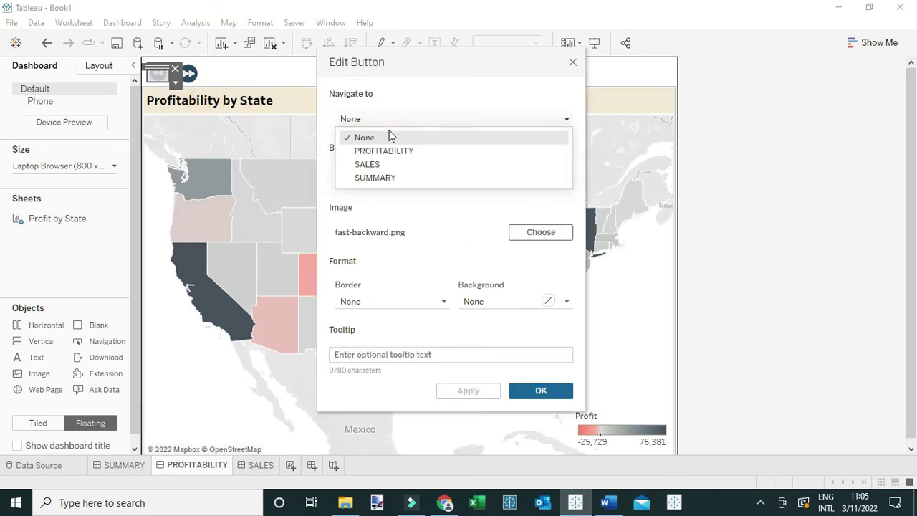
click(380, 181)
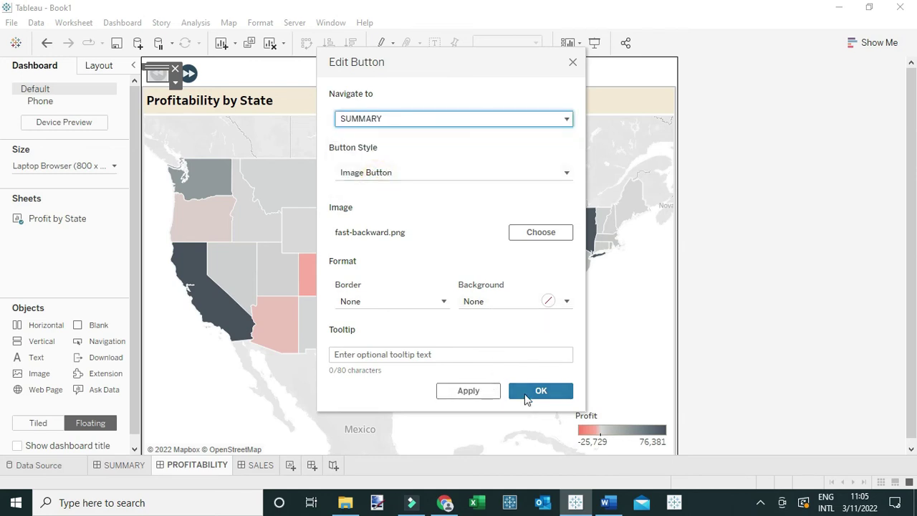
click(526, 396)
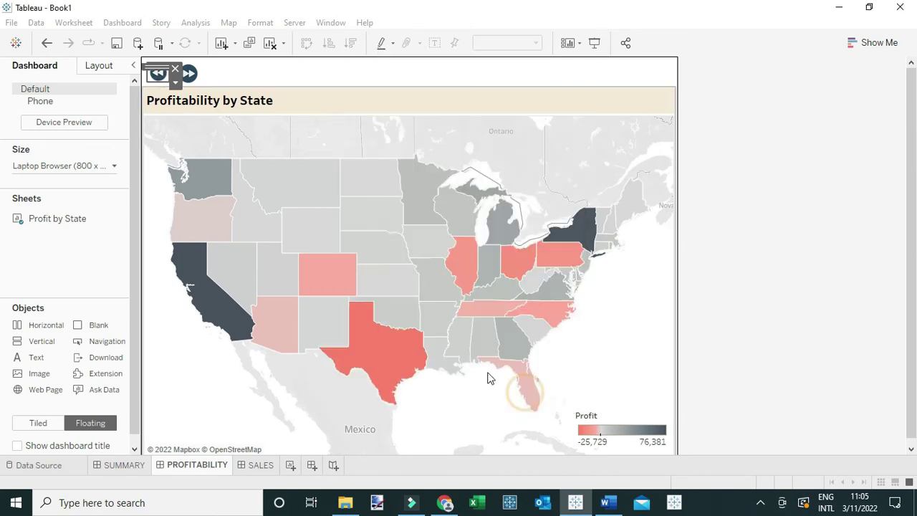
- Link the Profitability dashboard's forward button to SALES
click(191, 76)
click(205, 83)
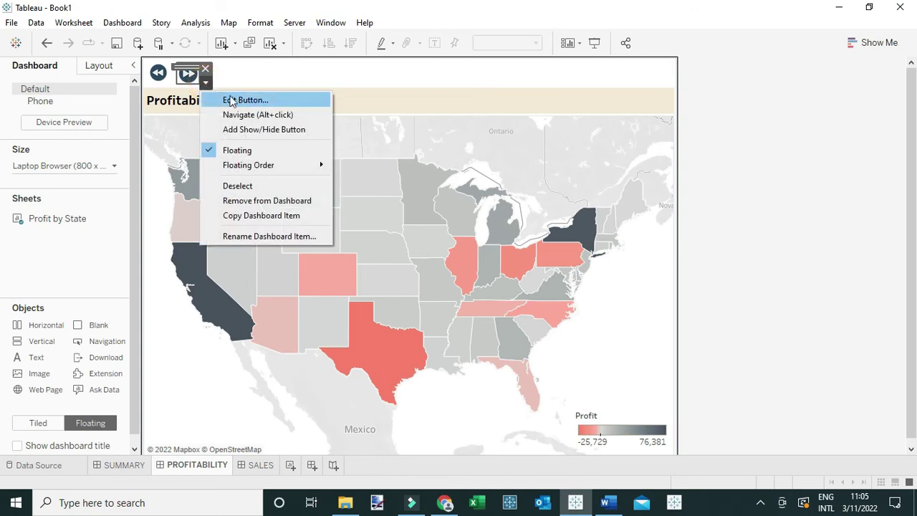
click(233, 97)
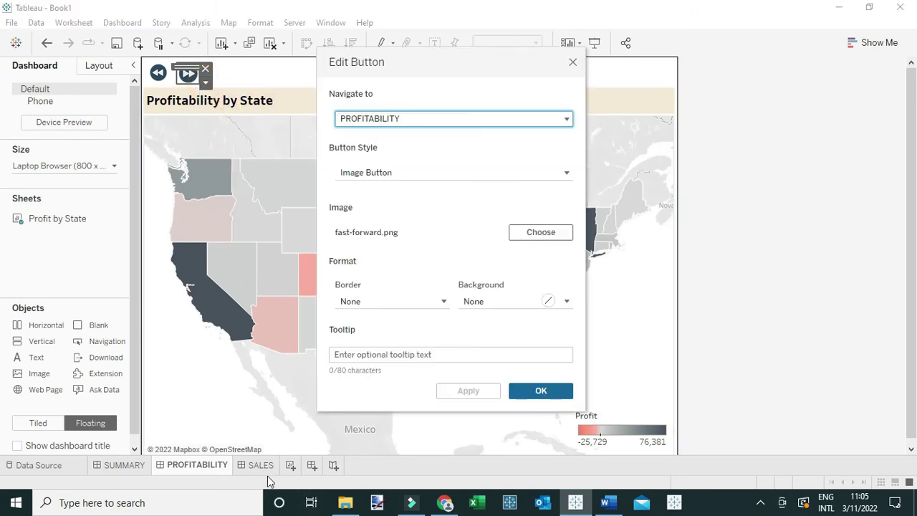
click(409, 118)
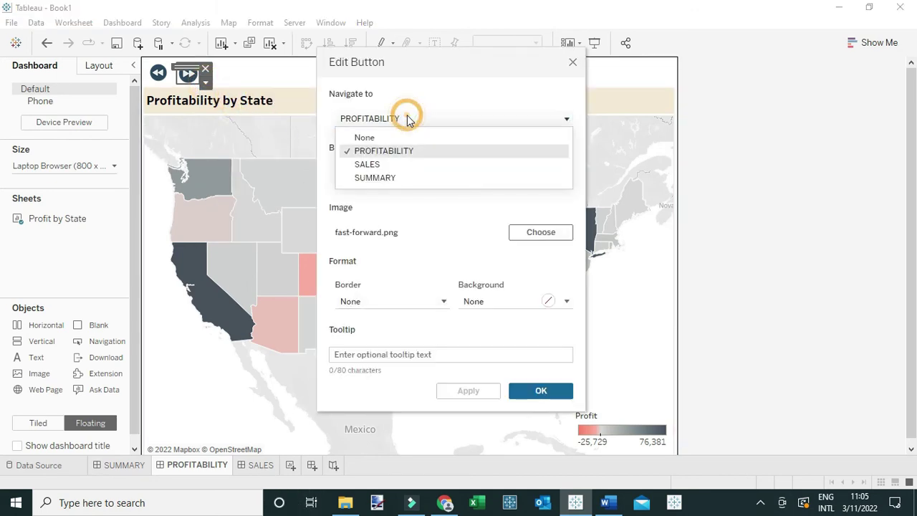
click(389, 164)
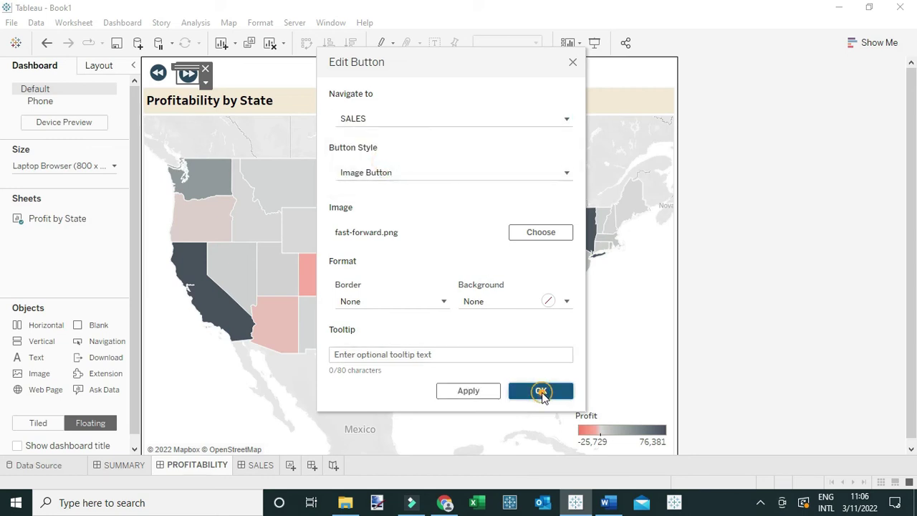
click(541, 392)
- On the SALES dashboard, link the backward button to PROFITABILITY
click(258, 467)
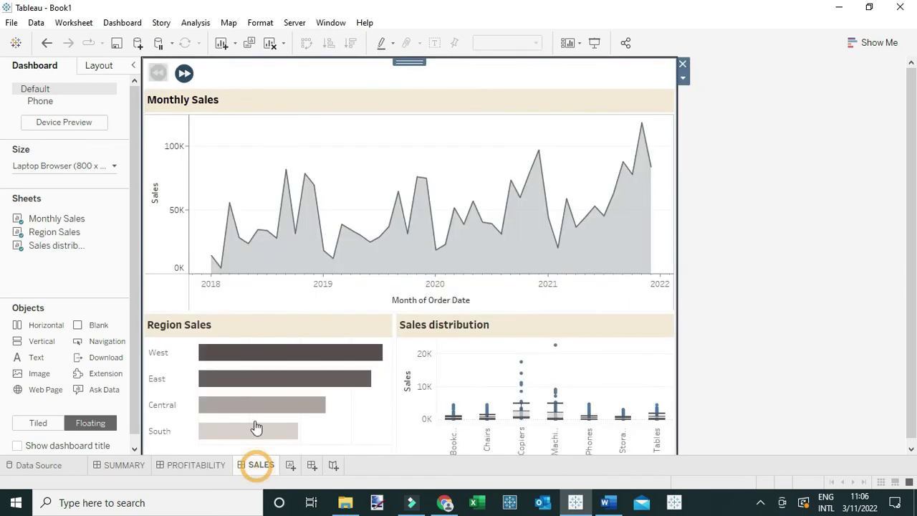
click(156, 75)
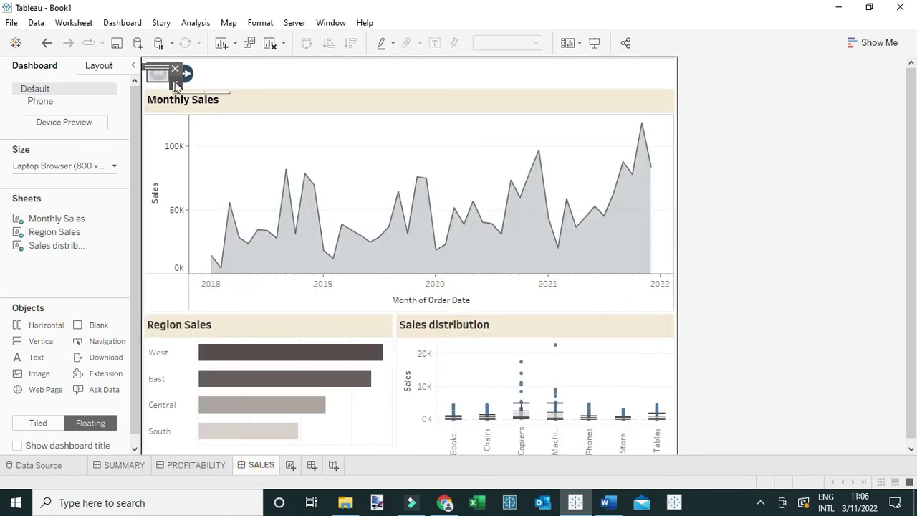
click(176, 83)
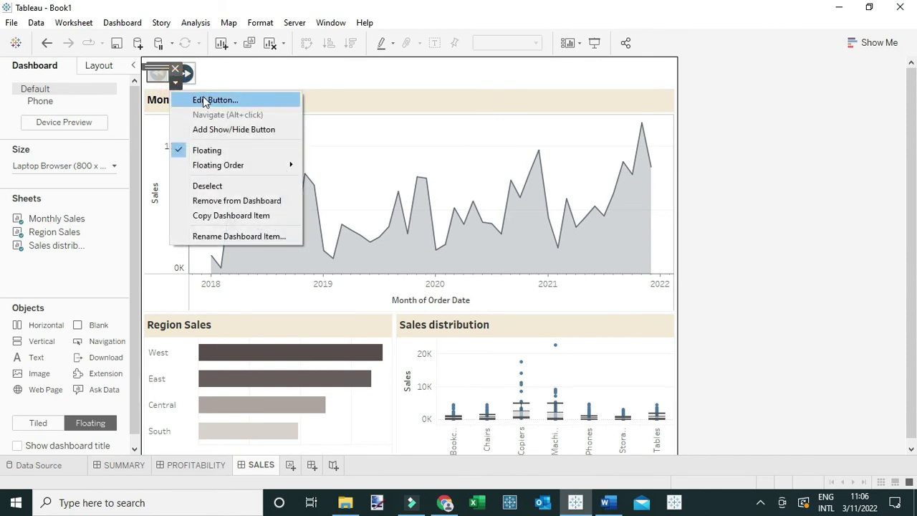
click(203, 99)
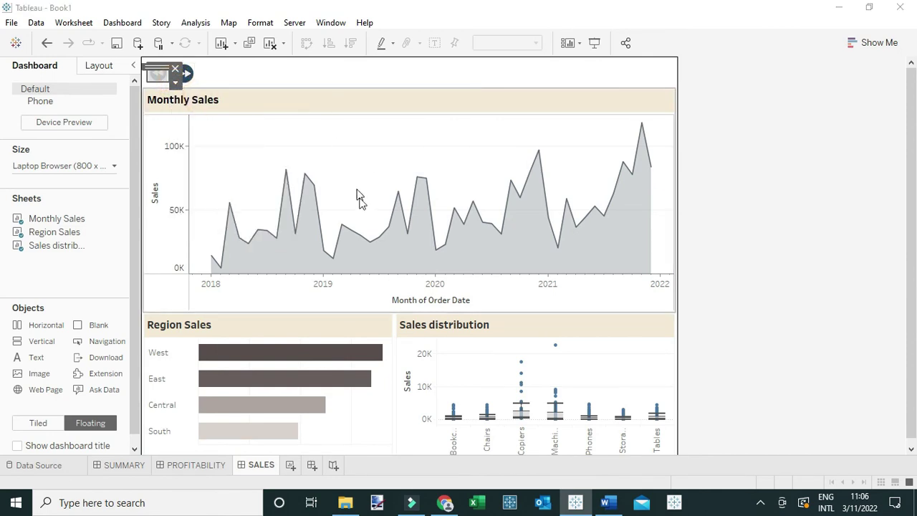
click(384, 120)
click(389, 152)
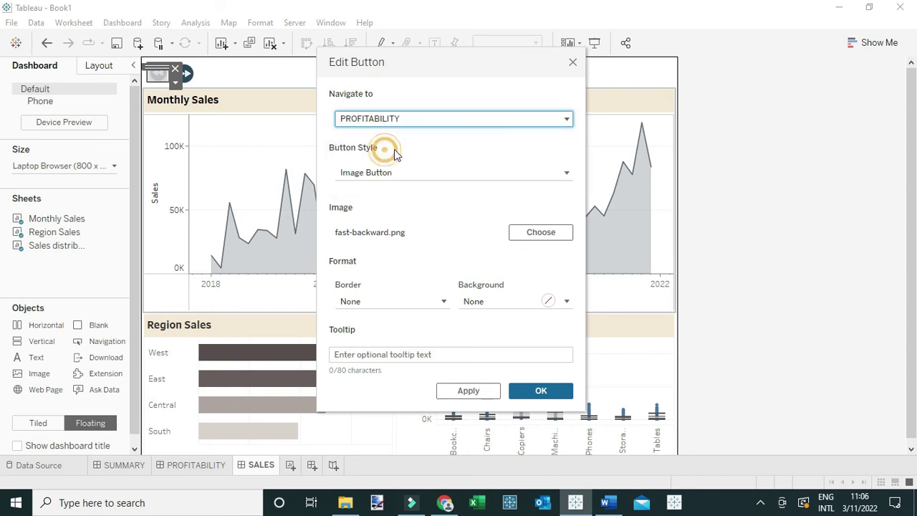
click(541, 391)
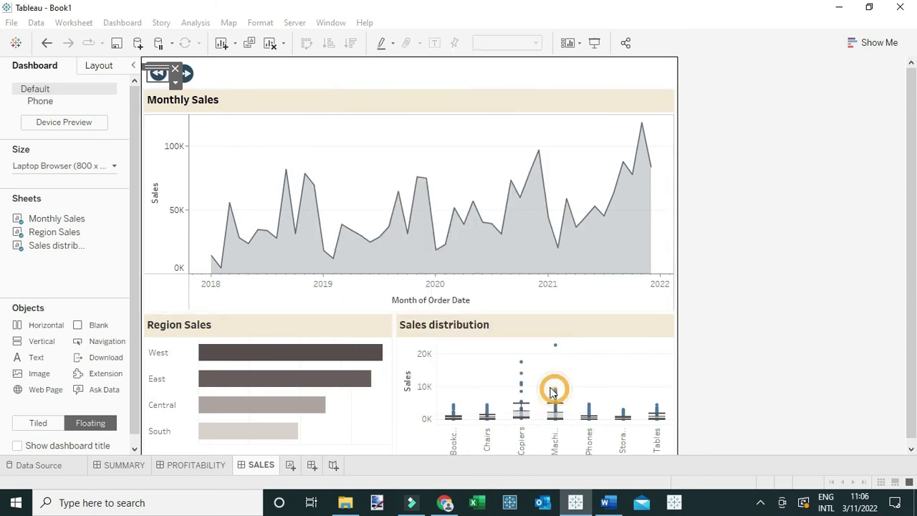
- Set the Sales forward button's navigation target to None
click(189, 76)
click(202, 83)
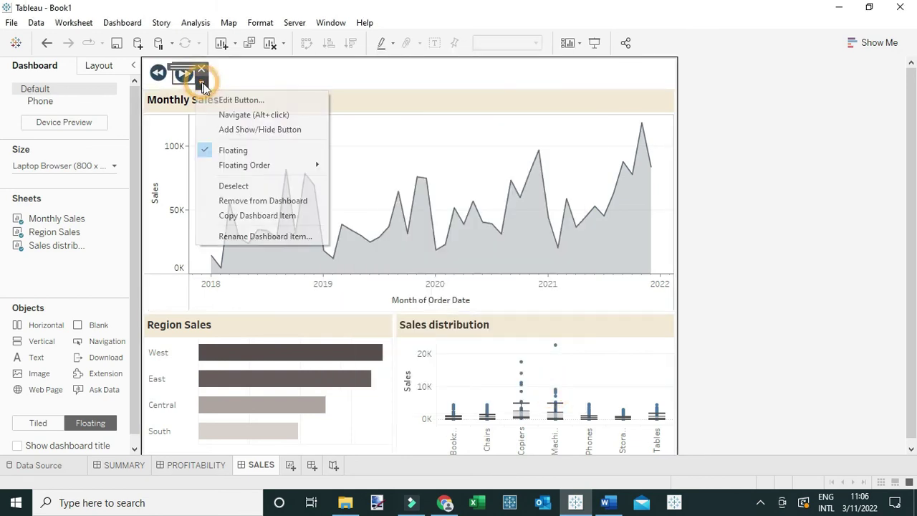
click(237, 104)
click(337, 119)
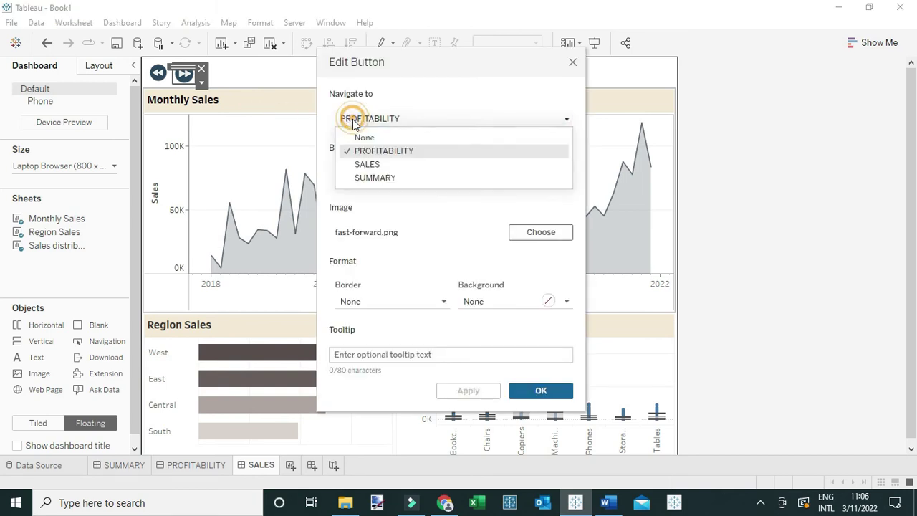
click(351, 137)
click(543, 390)
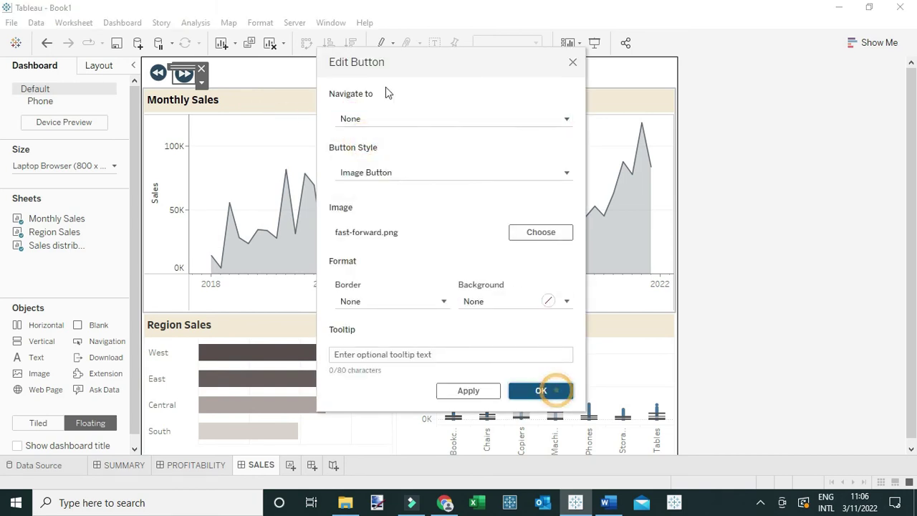
- In presentation mode, step back from Sales to Summary, forward to Sales, then back to Profitability
click(594, 45)
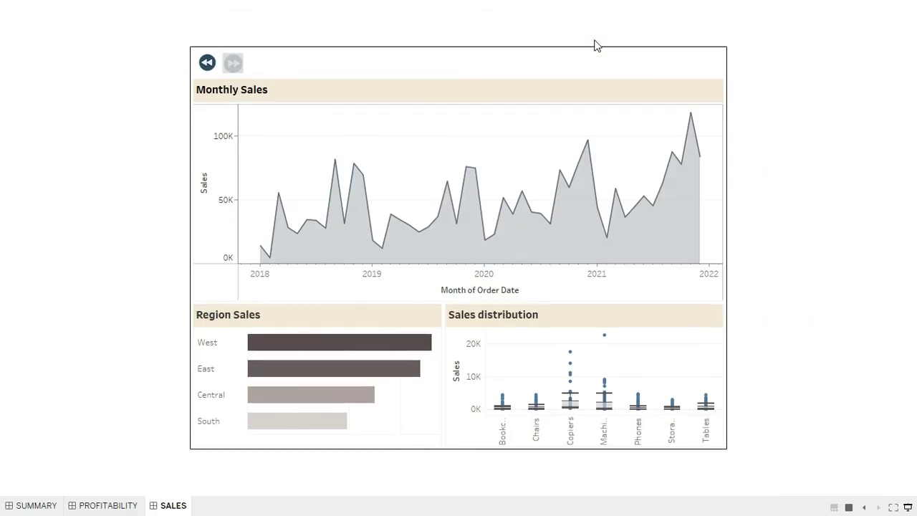
click(207, 64)
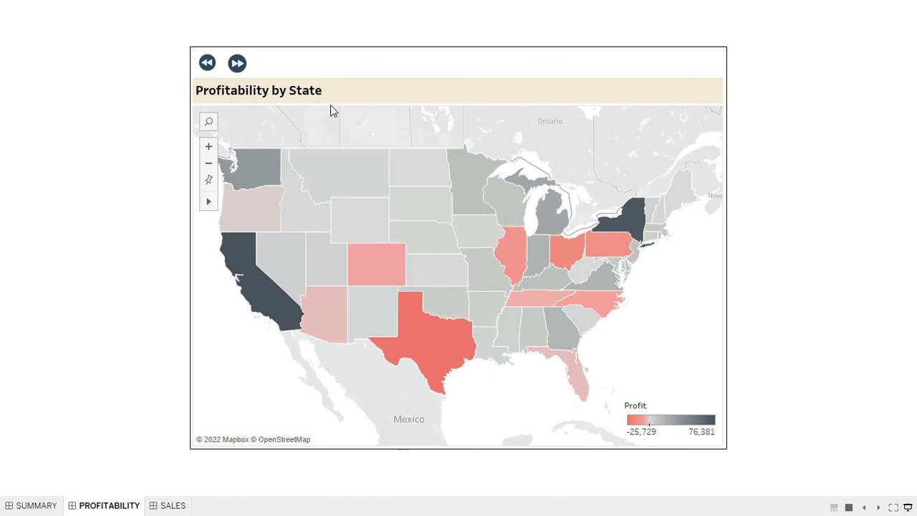
click(207, 63)
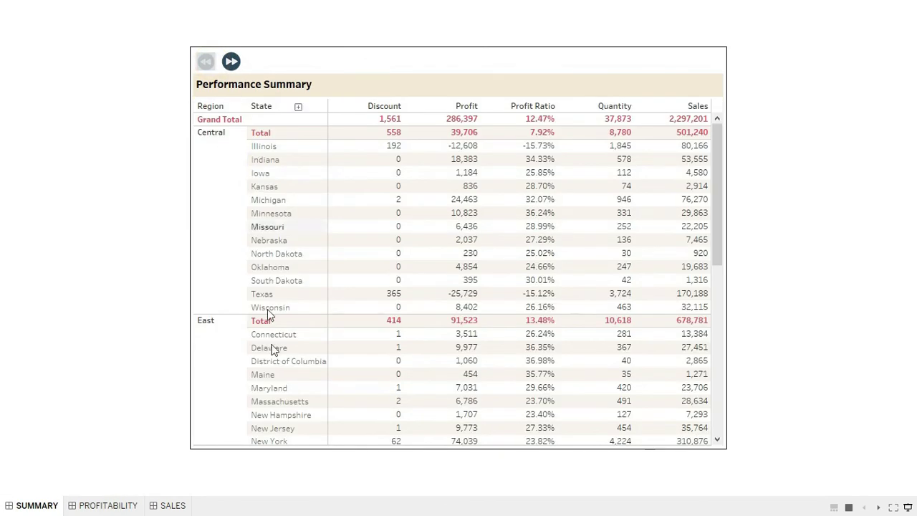
click(229, 63)
click(236, 65)
click(214, 66)
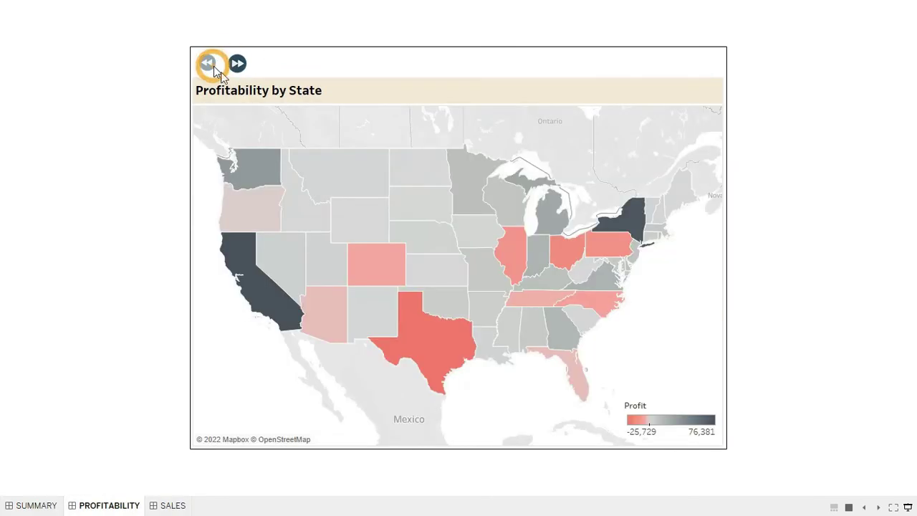